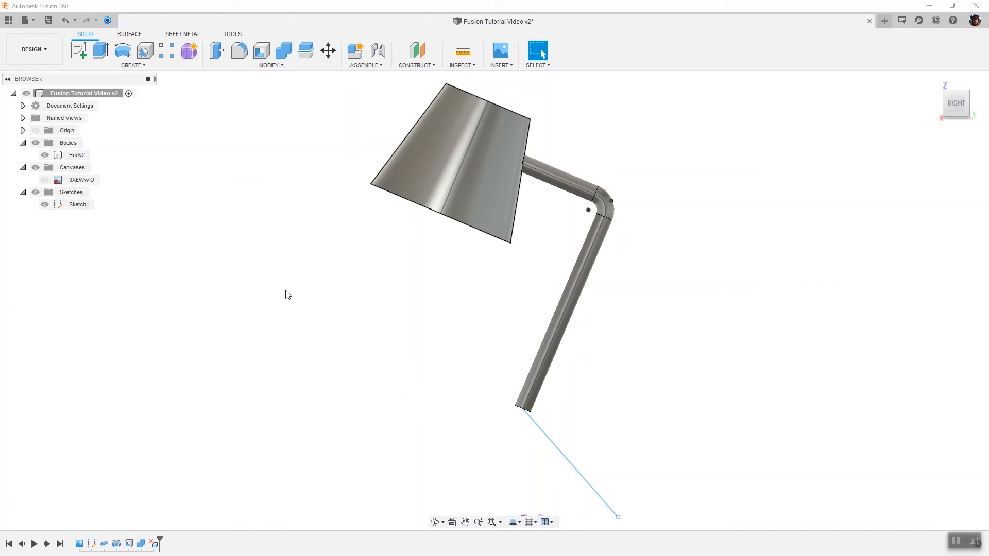
Step: Show the lamp reference canvas and create a solid 20 mm circular pipe along the lower leg's sketch line as a new body
{"action": "left_click", "coordinate": [50, 180]}
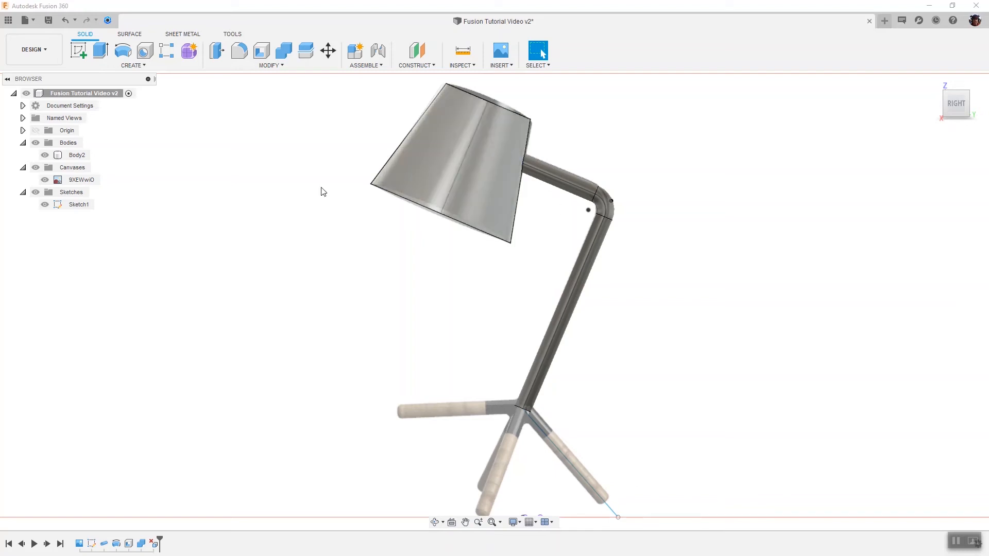
{"action": "left_click", "coordinate": [129, 65]}
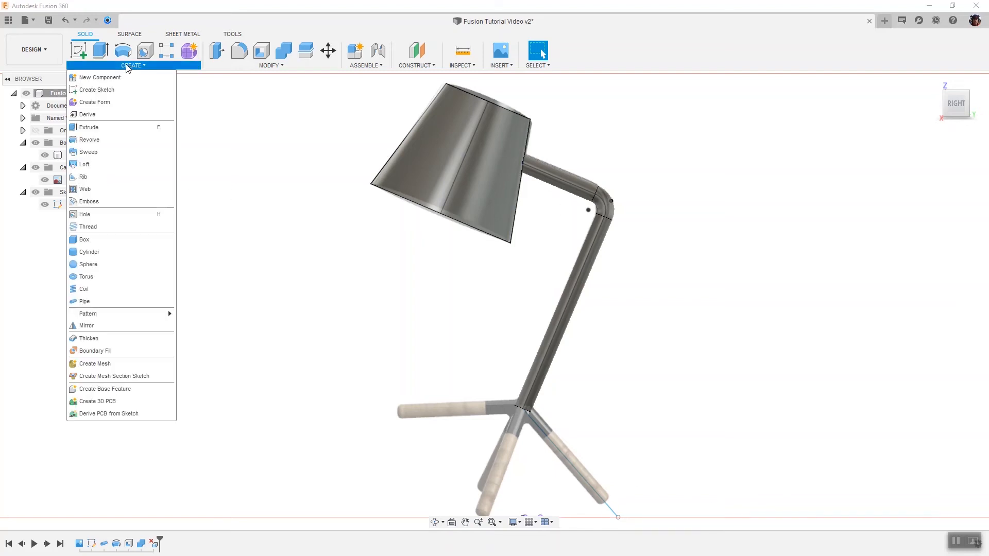
{"action": "left_click", "coordinate": [91, 301]}
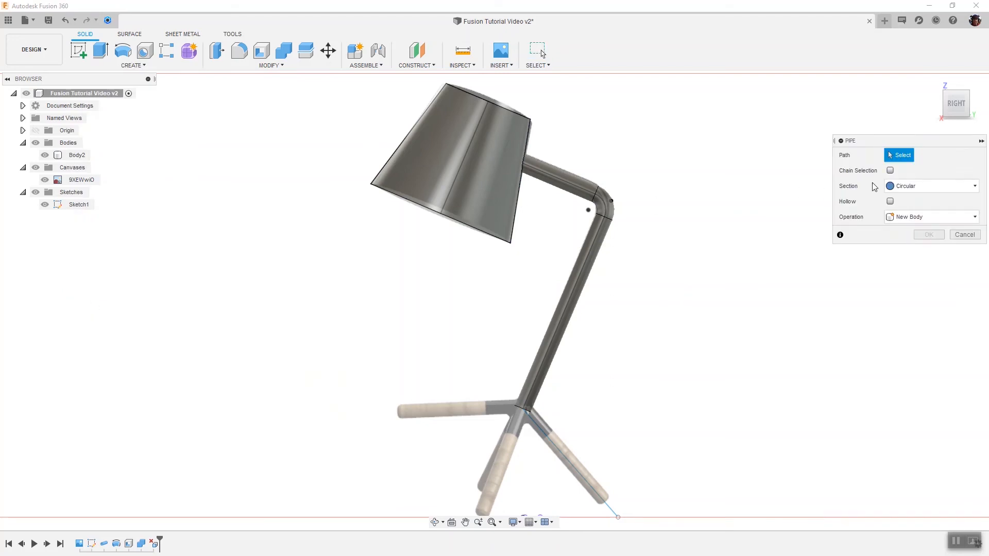
{"action": "left_click", "coordinate": [594, 489]}
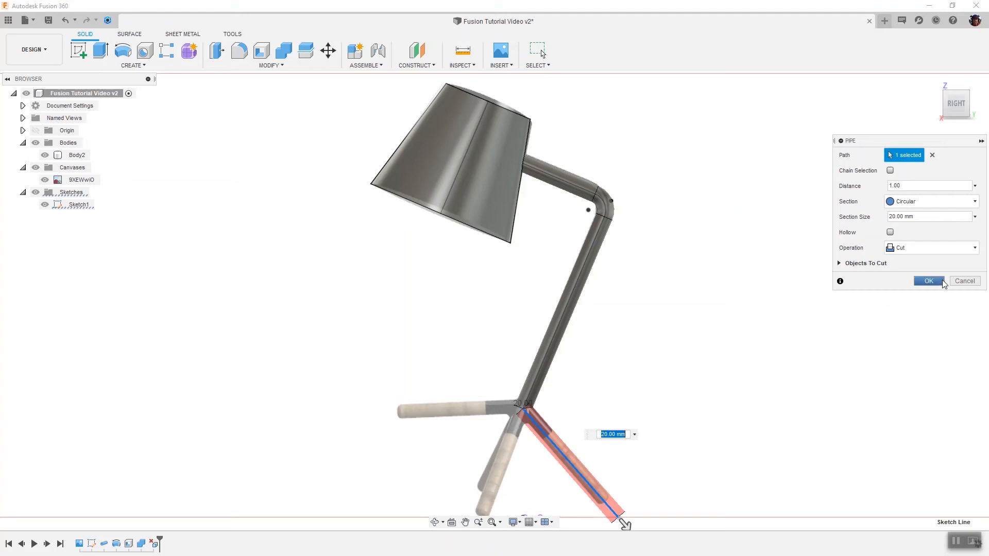
{"action": "left_click", "coordinate": [935, 251]}
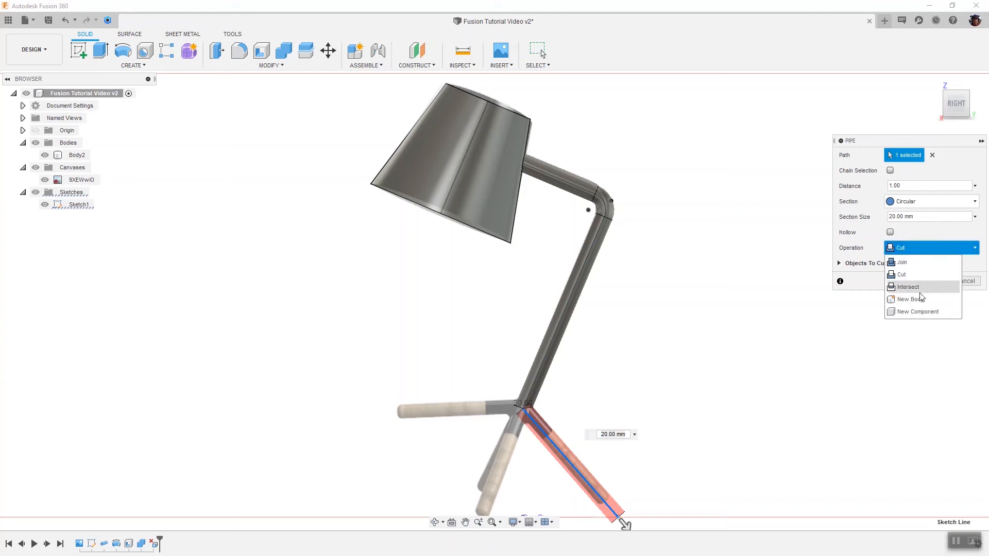
{"action": "left_click", "coordinate": [919, 301]}
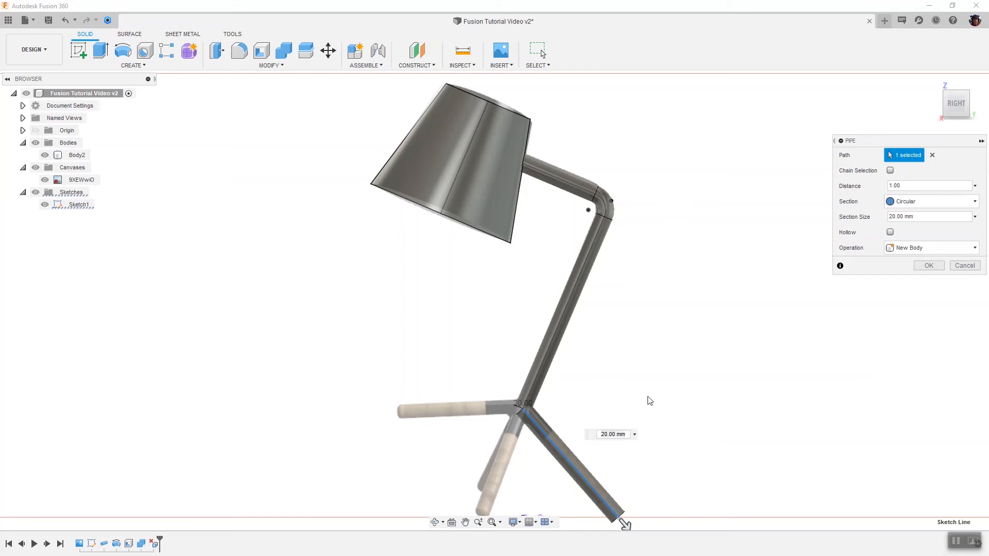
{"action": "left_click", "coordinate": [927, 266]}
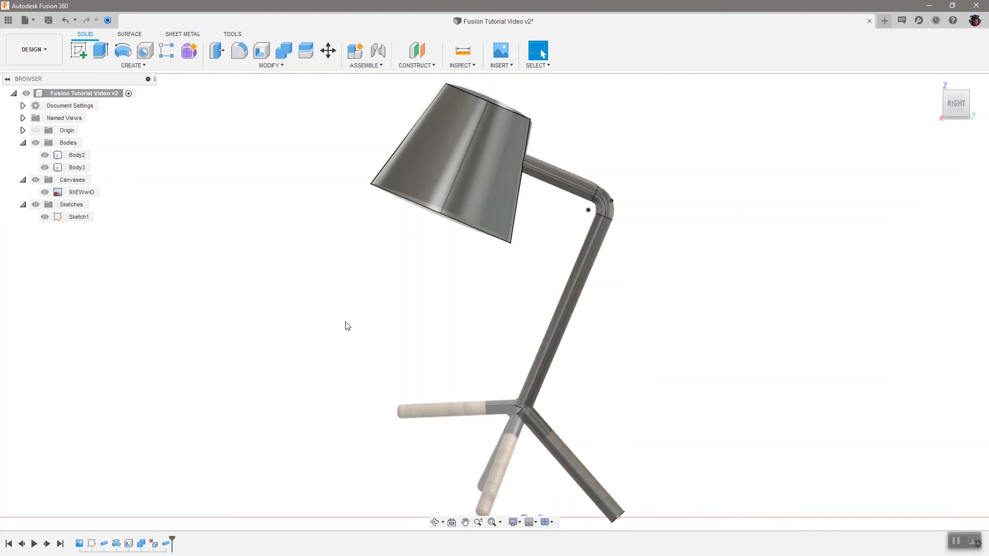
Step: Show the model's origin planes and axes
{"action": "left_click", "coordinate": [43, 133]}
{"action": "left_click", "coordinate": [36, 131]}
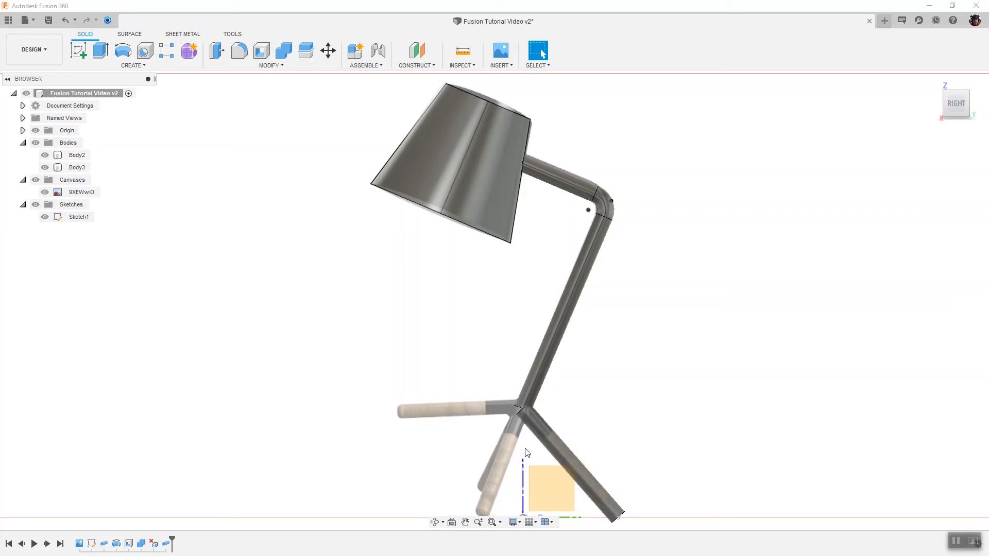
{"action": "left_click", "coordinate": [522, 407]}
{"action": "left_click", "coordinate": [520, 412]}
{"action": "left_click", "coordinate": [394, 368]}
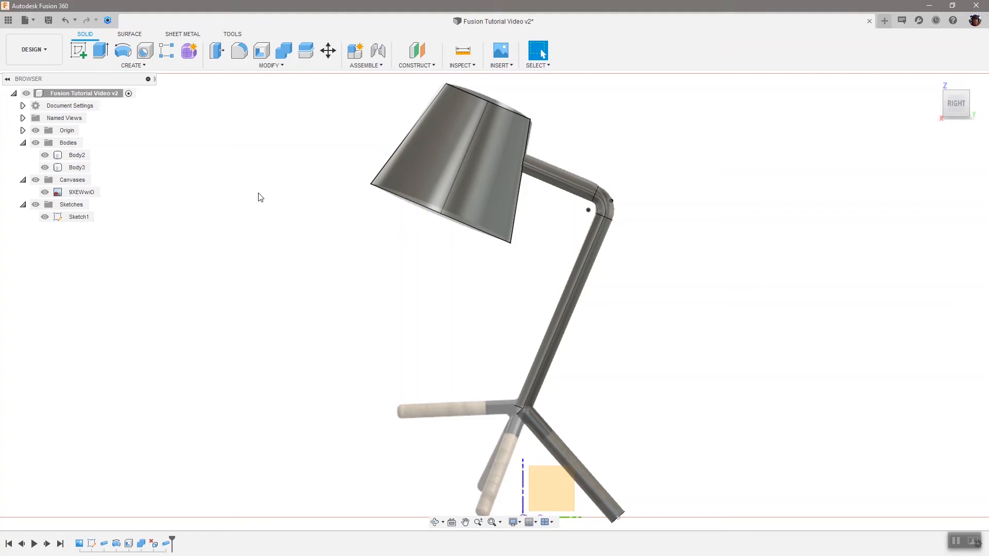
Step: Create a full circular pattern of the leg body around the vertical Z axis with a quantity of 3
{"action": "left_click", "coordinate": [139, 67]}
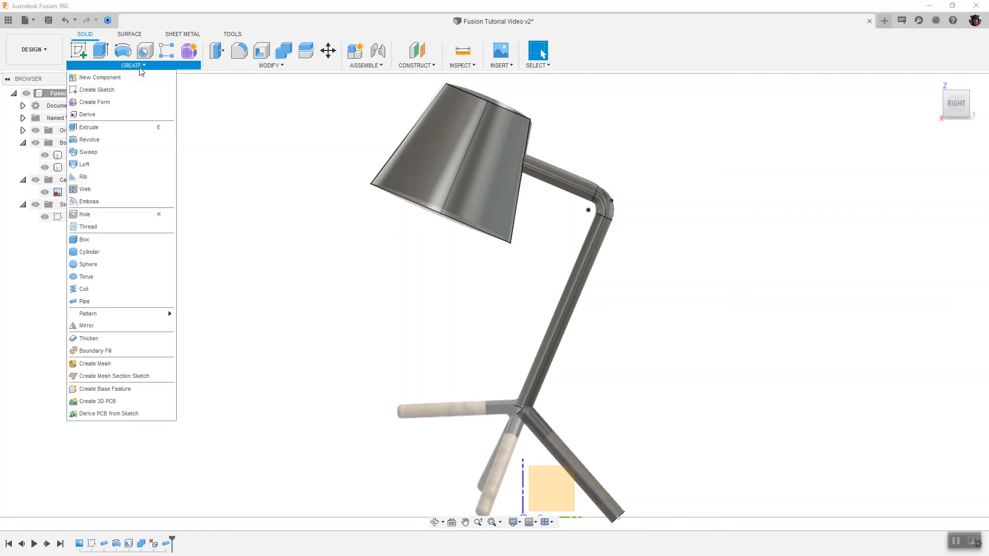
{"action": "mouse_move", "coordinate": [113, 319]}
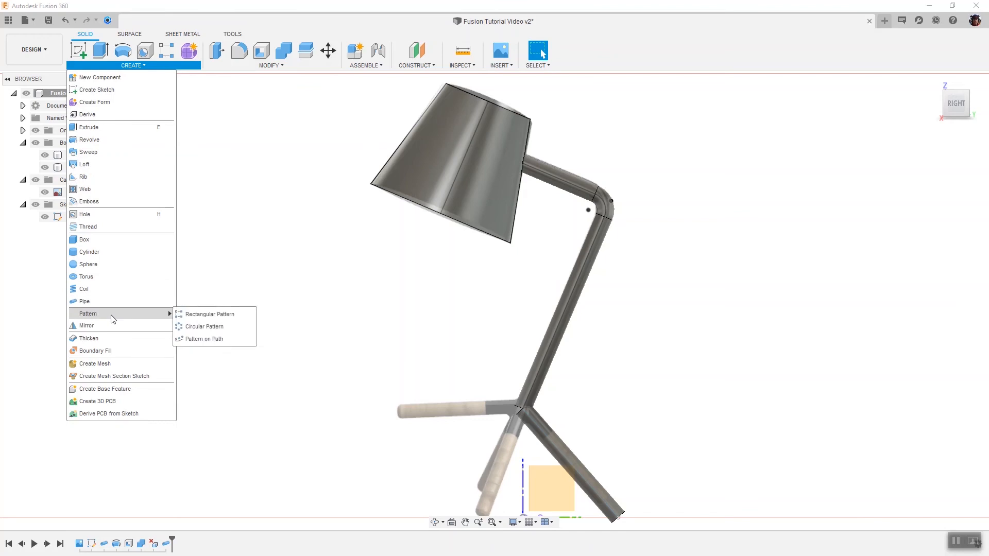
{"action": "left_click", "coordinate": [186, 331]}
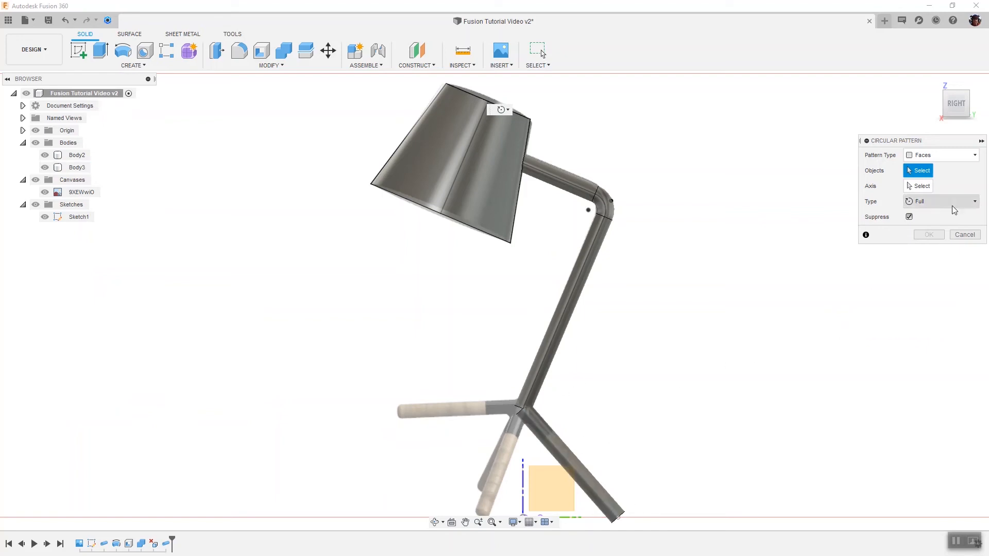
{"action": "left_click", "coordinate": [942, 155]}
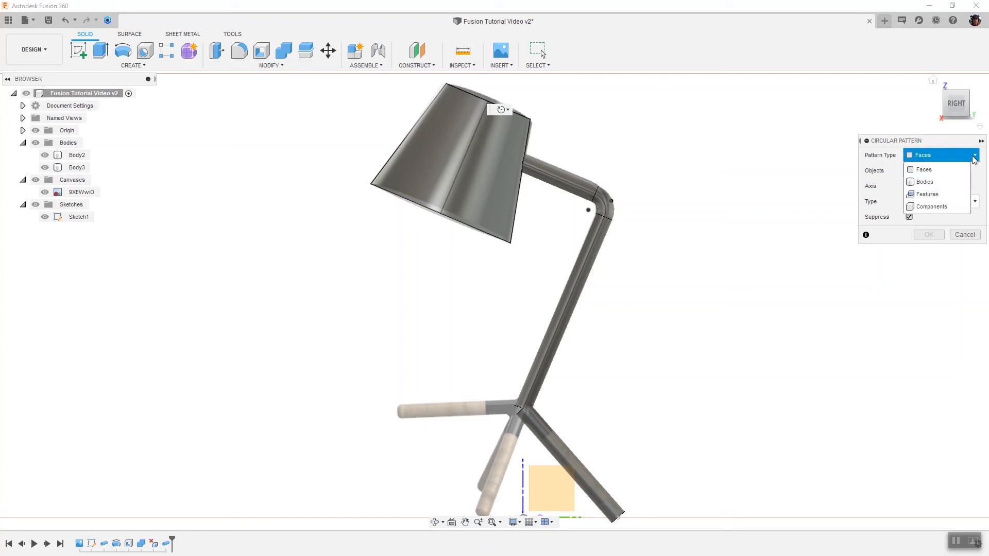
{"action": "left_click", "coordinate": [938, 182]}
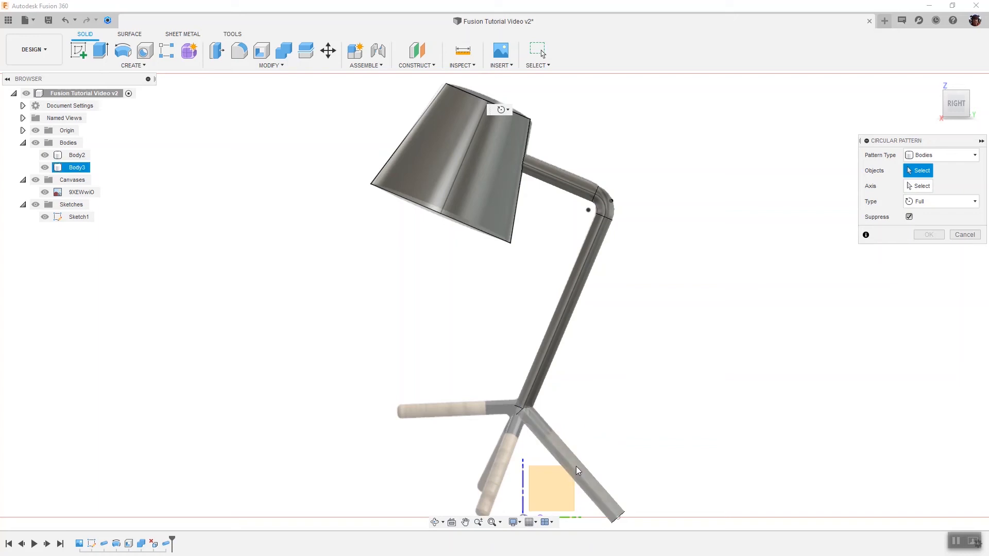
{"action": "left_click", "coordinate": [80, 170]}
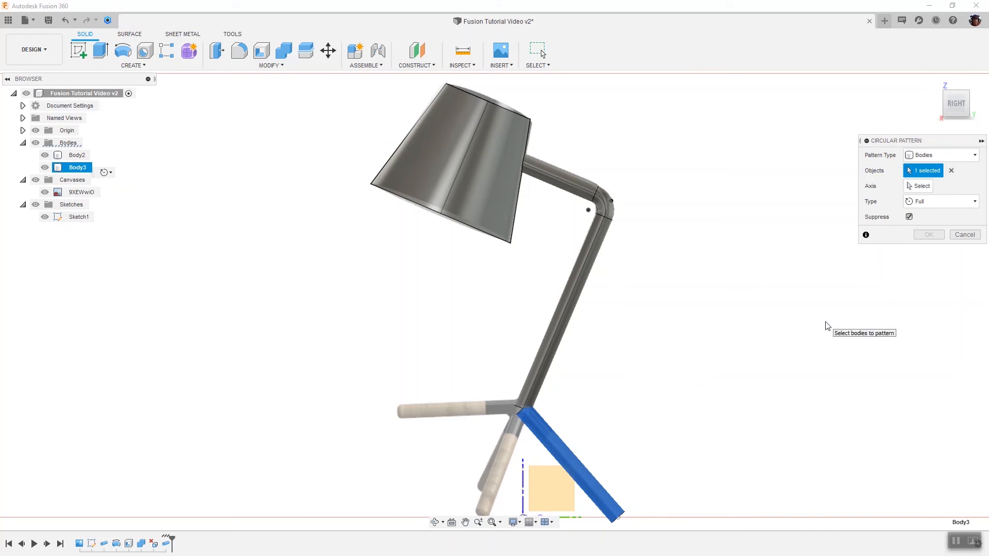
{"action": "left_click", "coordinate": [923, 187]}
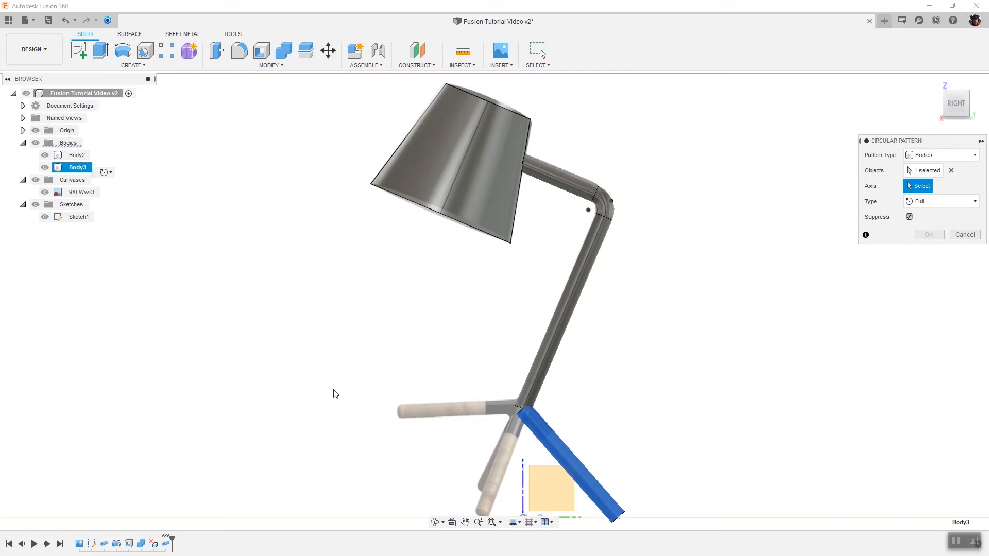
{"action": "left_click", "coordinate": [522, 489]}
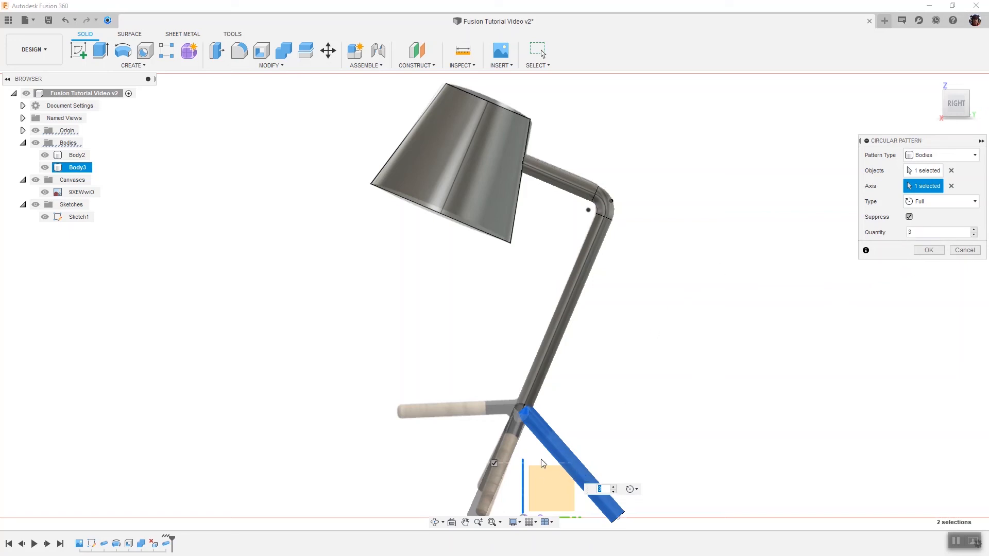
{"action": "left_click_drag", "start_coordinate": [956, 104], "coordinate": [973, 110]}
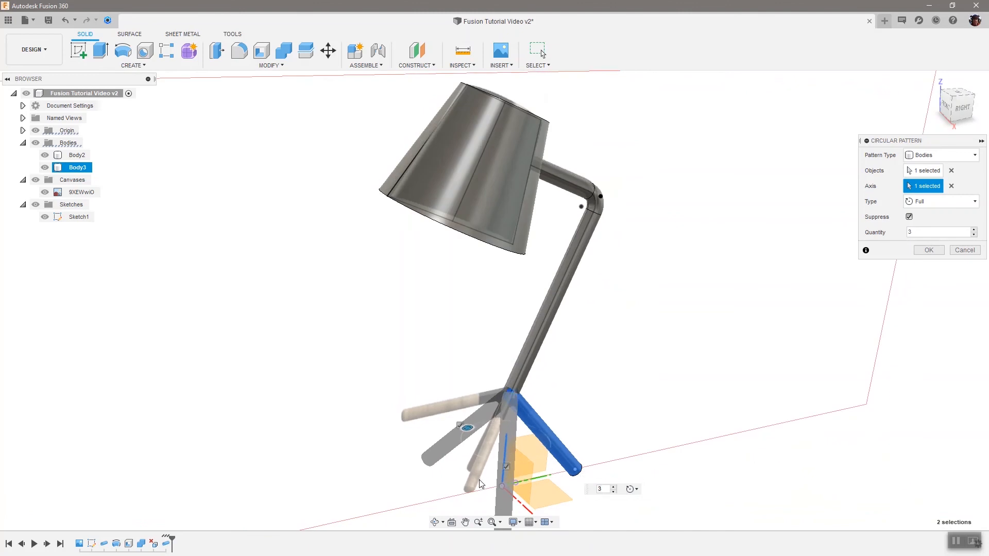
{"action": "left_click_drag", "start_coordinate": [930, 232], "coordinate": [876, 233]}
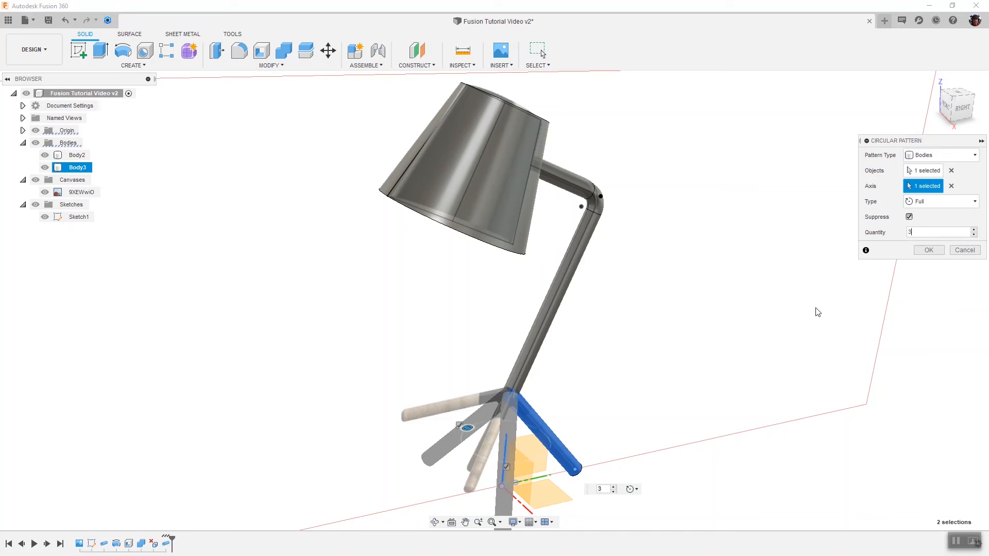
{"action": "left_click", "coordinate": [929, 249]}
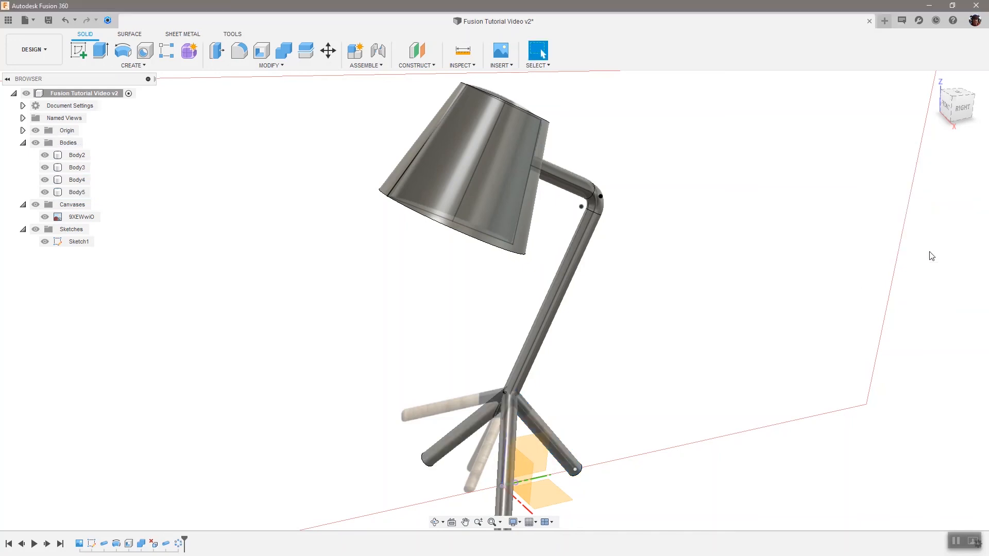
{"action": "left_click", "coordinate": [76, 180]}
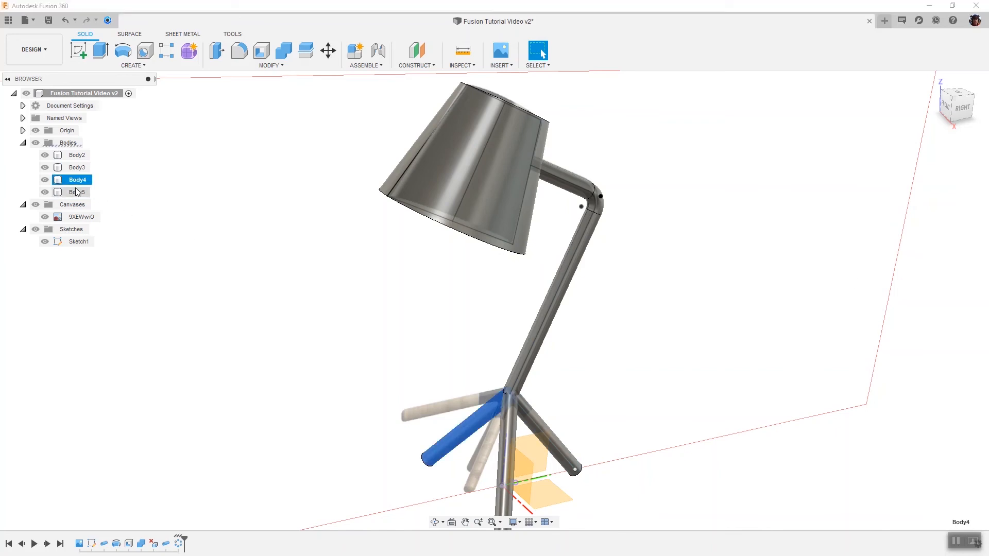
{"action": "left_click", "coordinate": [77, 192]}
{"action": "left_click", "coordinate": [711, 369]}
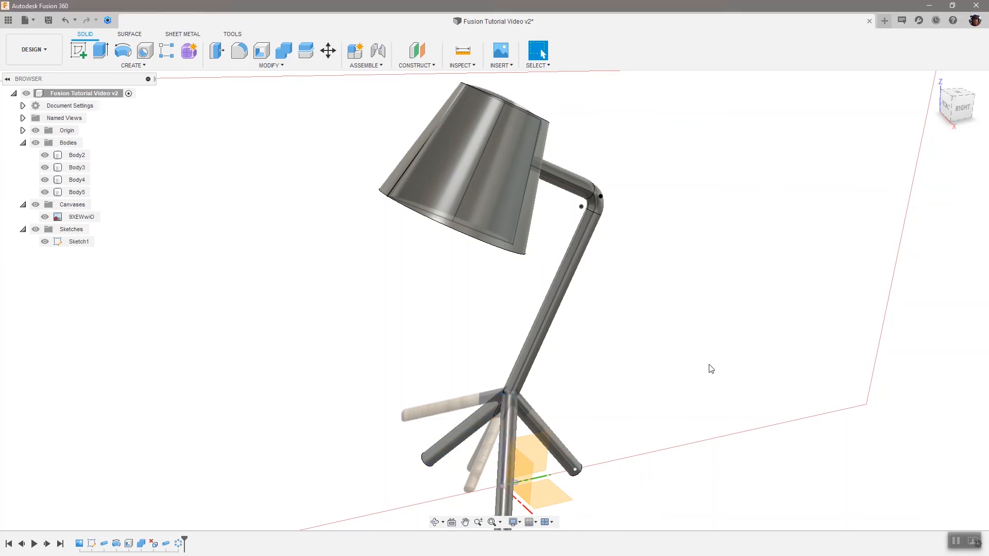
Step: Copy the original leg body, Body3, and paste the duplicate into the root component
{"action": "left_click", "coordinate": [958, 113]}
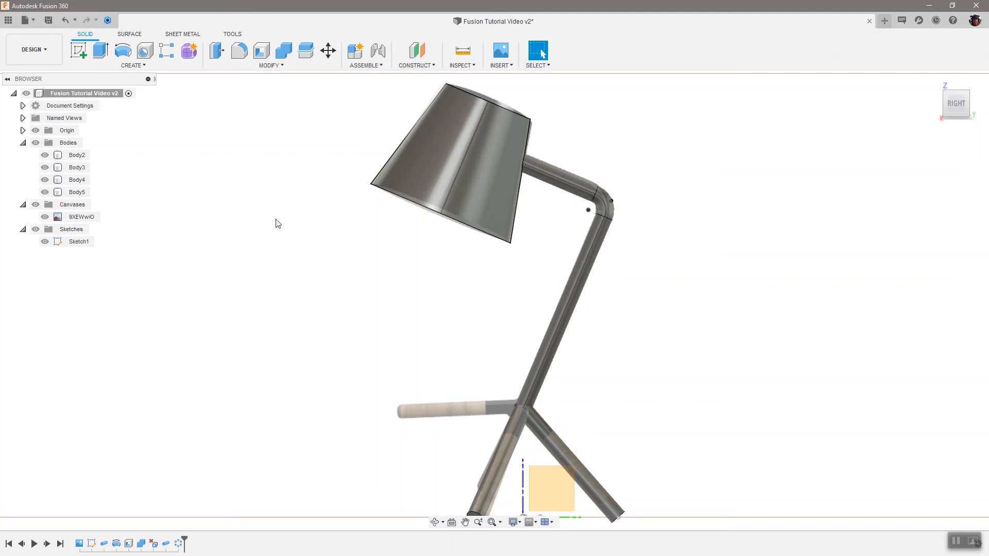
{"action": "left_click", "coordinate": [75, 168]}
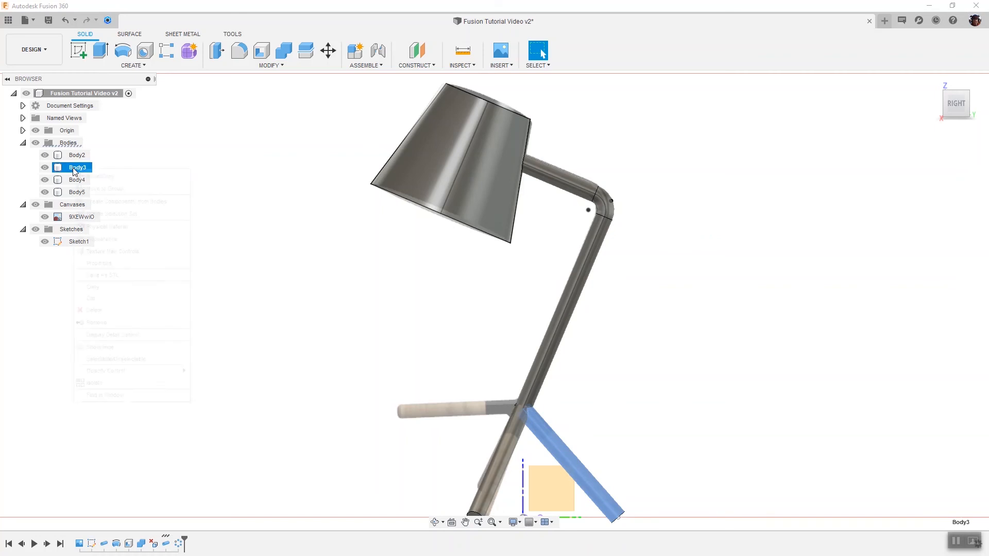
{"action": "right_click", "coordinate": [74, 169]}
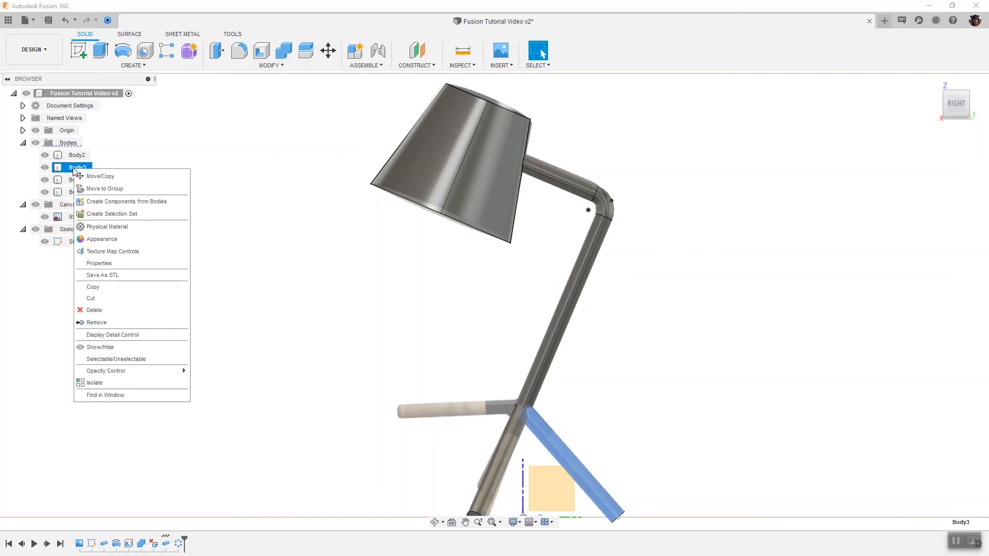
{"action": "left_click", "coordinate": [93, 286]}
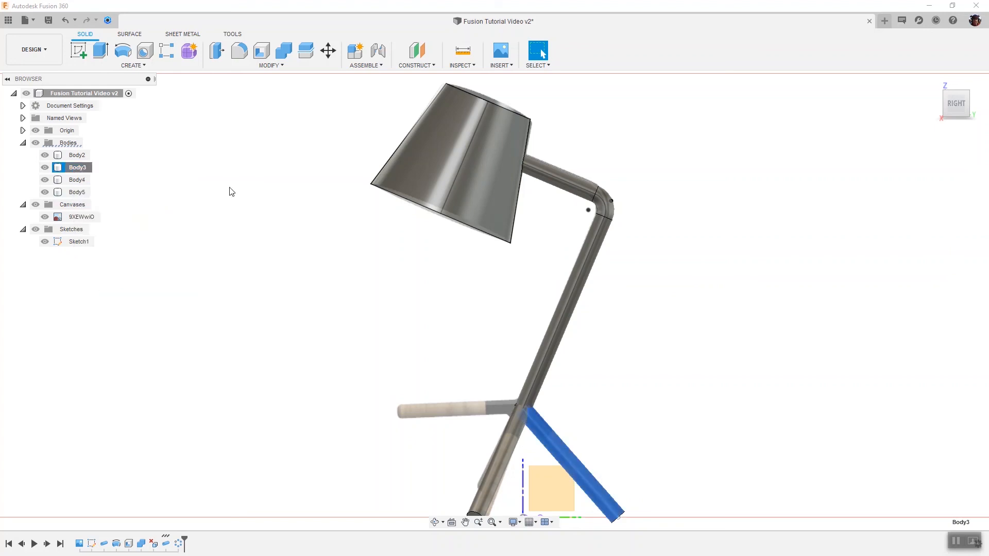
{"action": "left_click", "coordinate": [62, 94]}
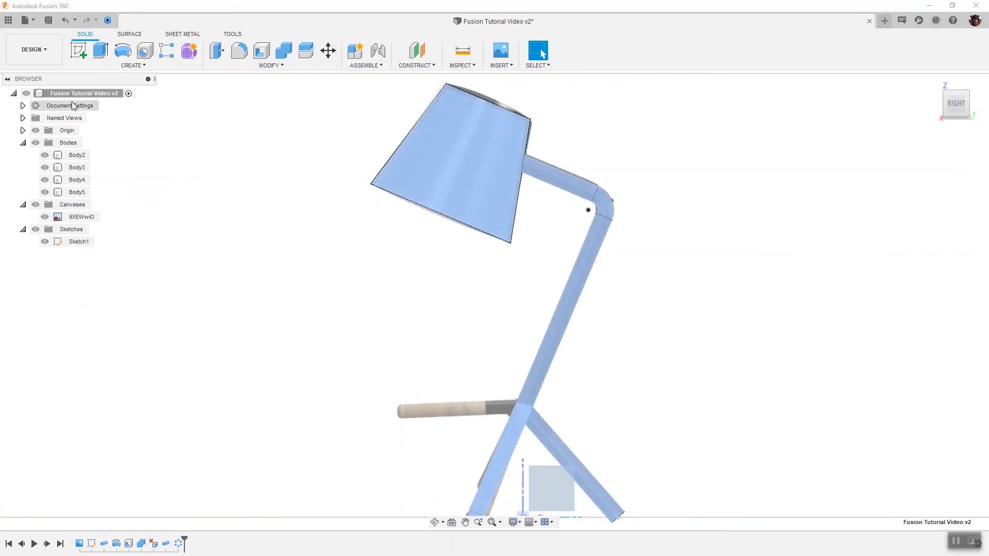
{"action": "right_click", "coordinate": [60, 91]}
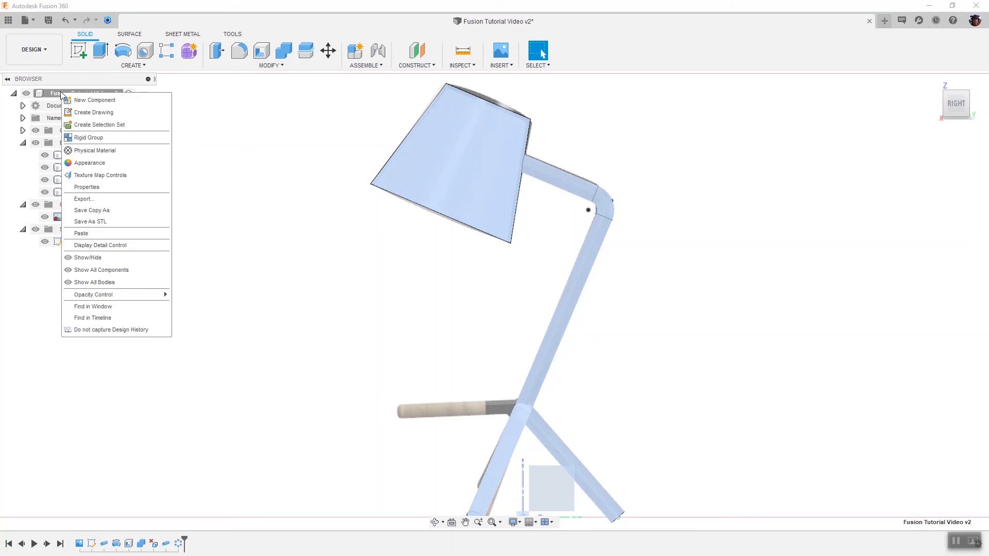
{"action": "left_click", "coordinate": [95, 233]}
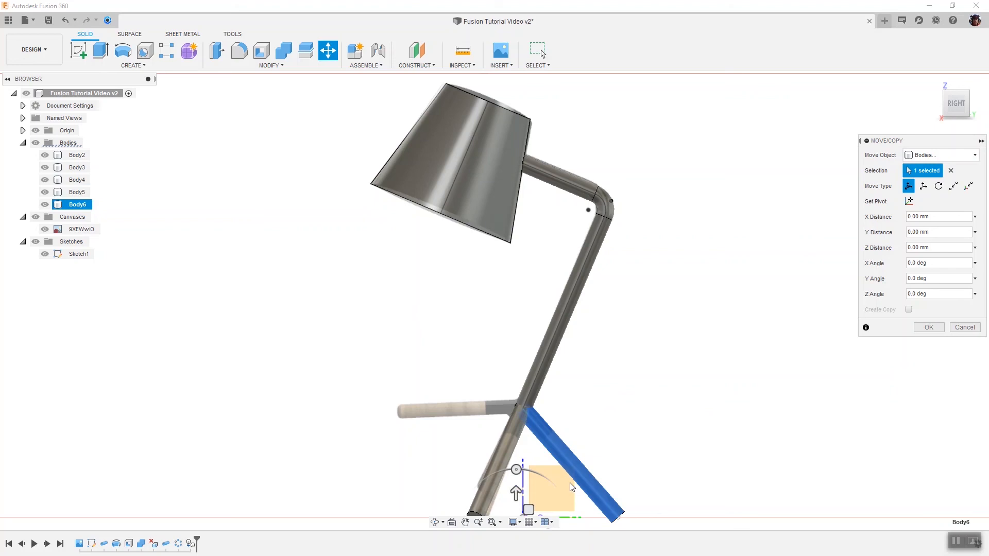
Step: Rotate the pasted leg nearly horizontal over the canvas's raised leg and move it about -42.75 mm in Y and -2.67 mm in Z to meet the joint
{"action": "scroll", "coordinate": [571, 486], "scroll_direction": "down", "scroll_amount": 3}
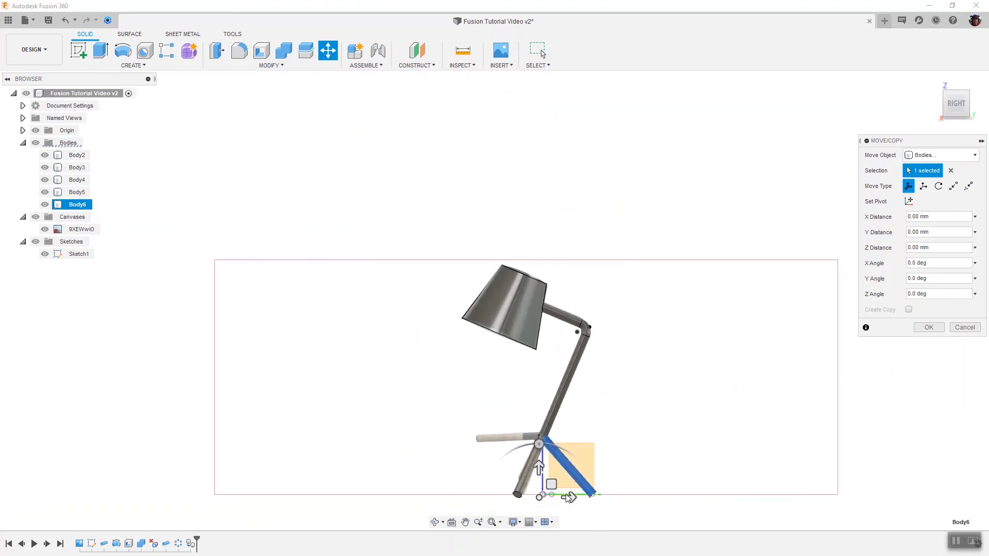
{"action": "scroll", "coordinate": [568, 527], "scroll_direction": "up", "scroll_amount": 5}
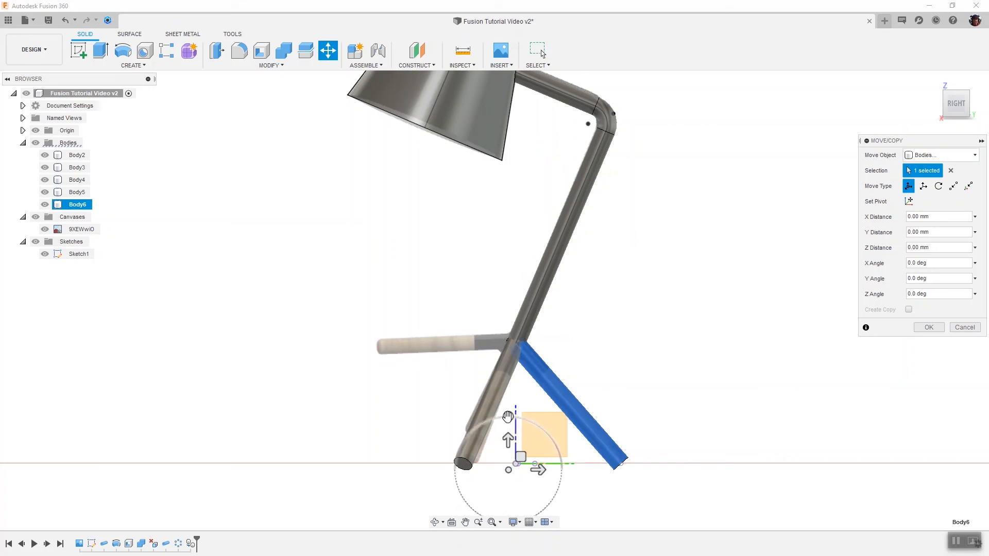
{"action": "left_click_drag", "start_coordinate": [507, 416], "coordinate": [425, 274]}
{"action": "scroll", "coordinate": [527, 304], "scroll_direction": "up", "scroll_amount": 5}
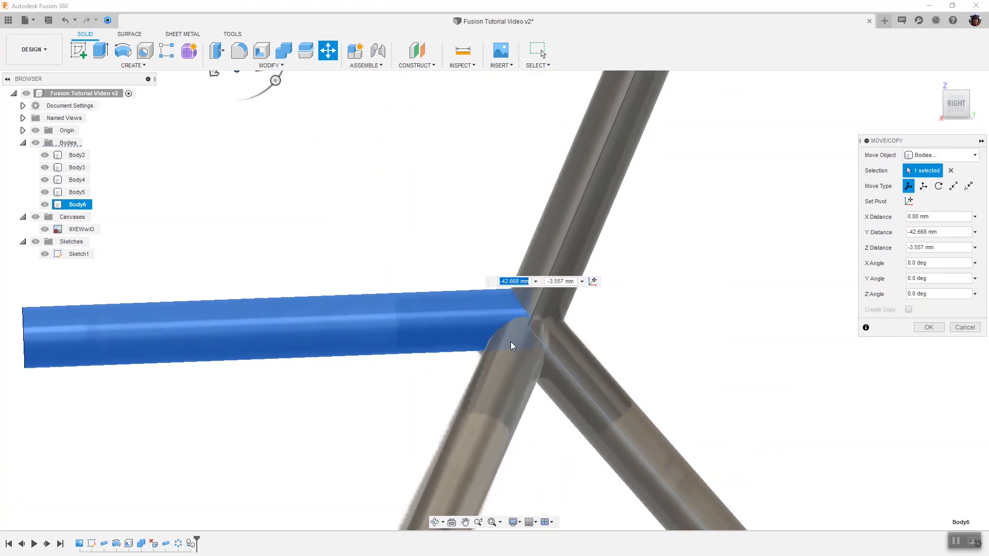
{"action": "scroll", "coordinate": [511, 345], "scroll_direction": "down", "scroll_amount": 3}
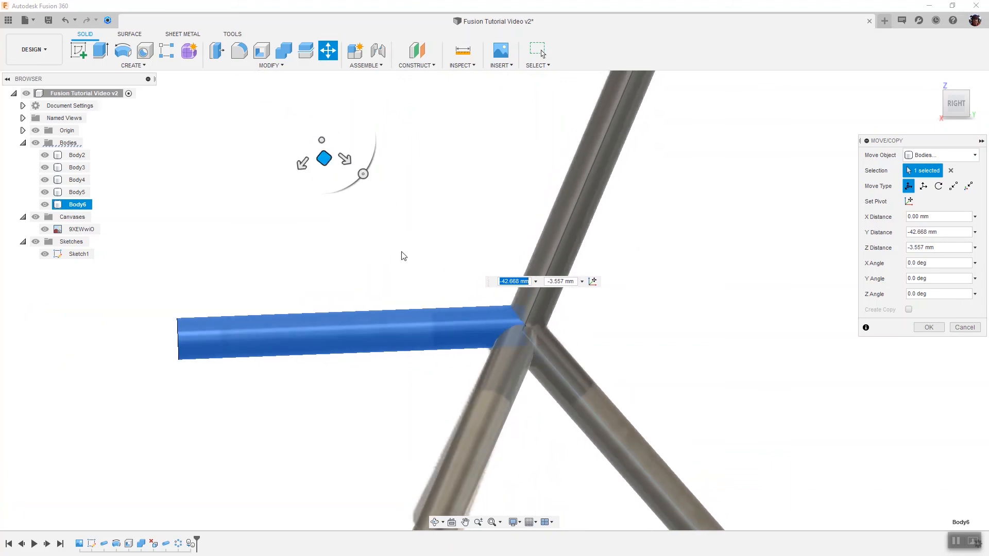
{"action": "left_click_drag", "start_coordinate": [323, 157], "coordinate": [326, 160]}
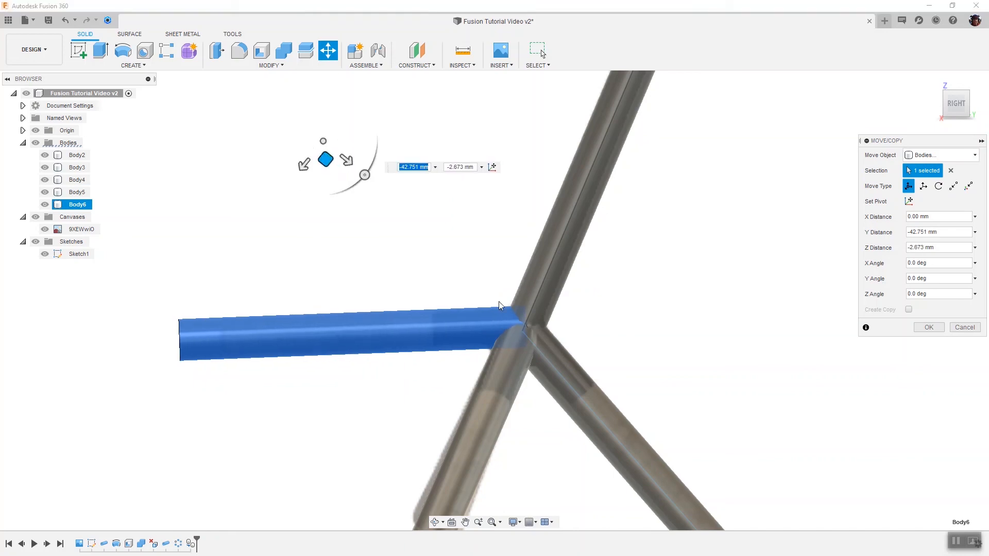
{"action": "left_click", "coordinate": [930, 327]}
{"action": "scroll", "coordinate": [809, 334], "scroll_direction": "down", "scroll_amount": 3}
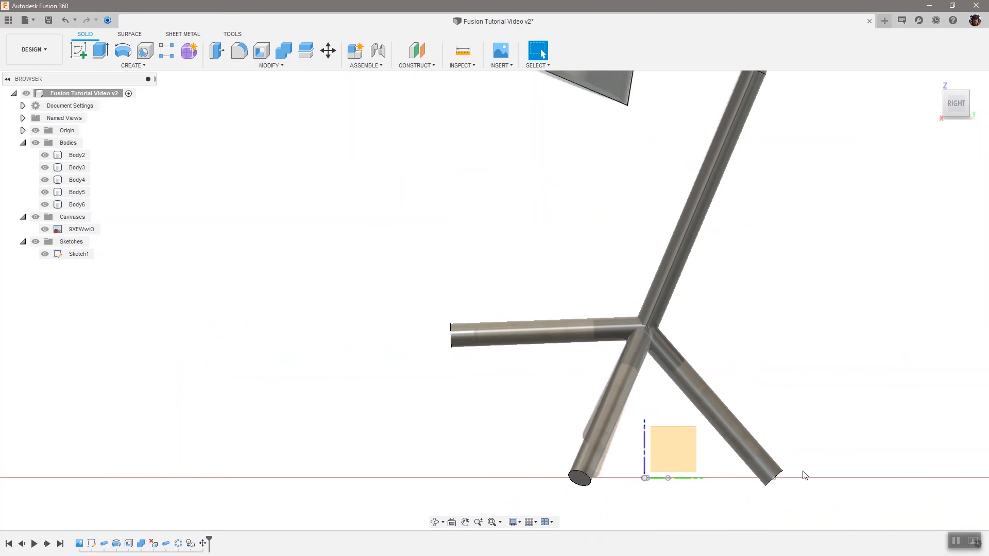
Step: Hide the reference canvas and Sketch1 so that only the lamp bodies and origin geometry remain displayed
{"action": "left_click", "coordinate": [782, 472]}
{"action": "scroll", "coordinate": [273, 385], "scroll_direction": "down", "scroll_amount": 3}
{"action": "scroll", "coordinate": [264, 380], "scroll_direction": "down", "scroll_amount": 1}
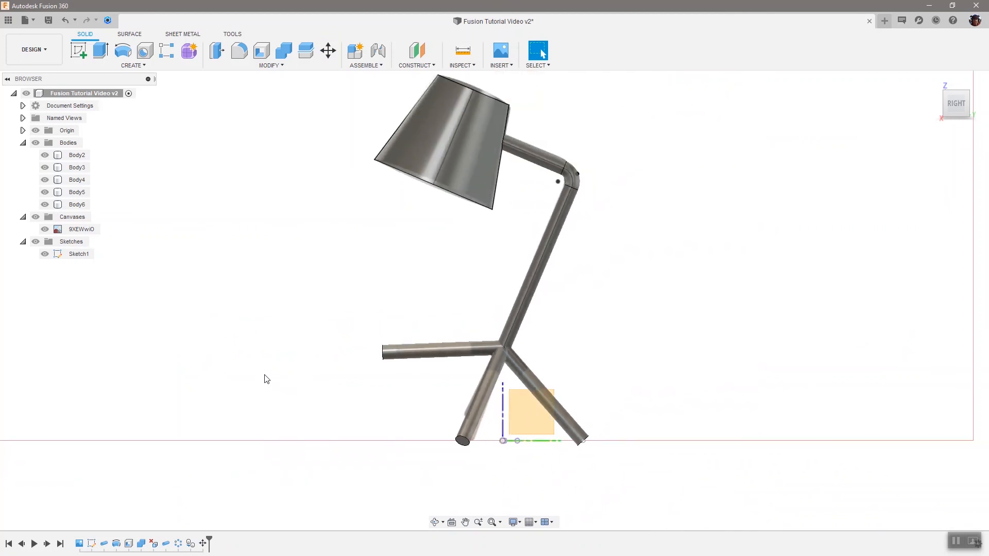
{"action": "left_click_drag", "start_coordinate": [950, 107], "coordinate": [968, 115]}
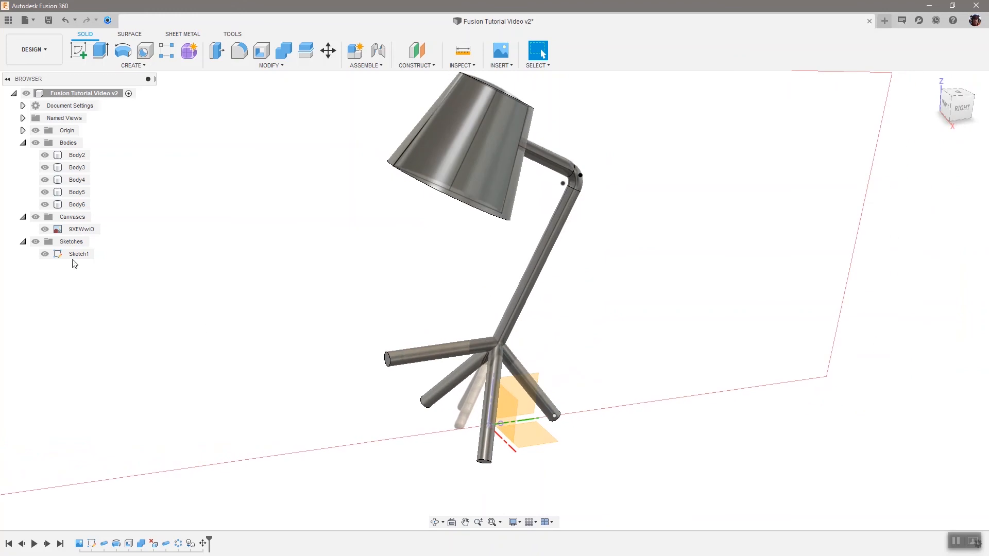
{"action": "left_click", "coordinate": [44, 229]}
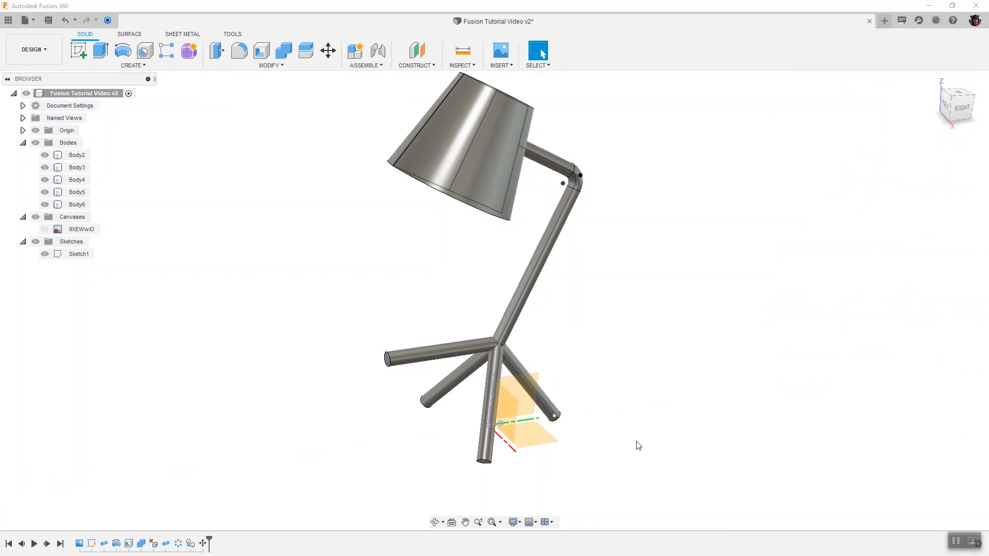
{"action": "left_click", "coordinate": [963, 109]}
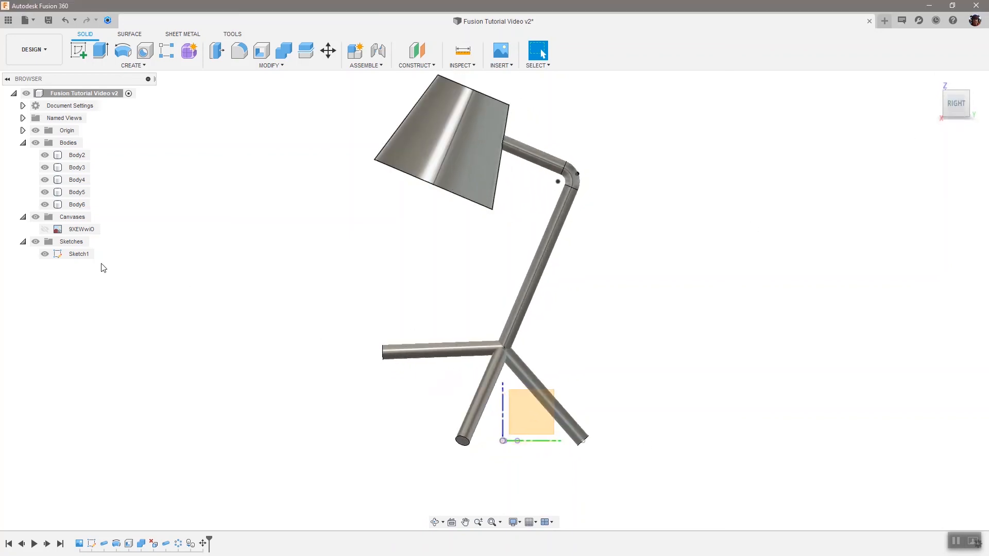
{"action": "left_click", "coordinate": [45, 253]}
{"action": "left_click", "coordinate": [44, 254]}
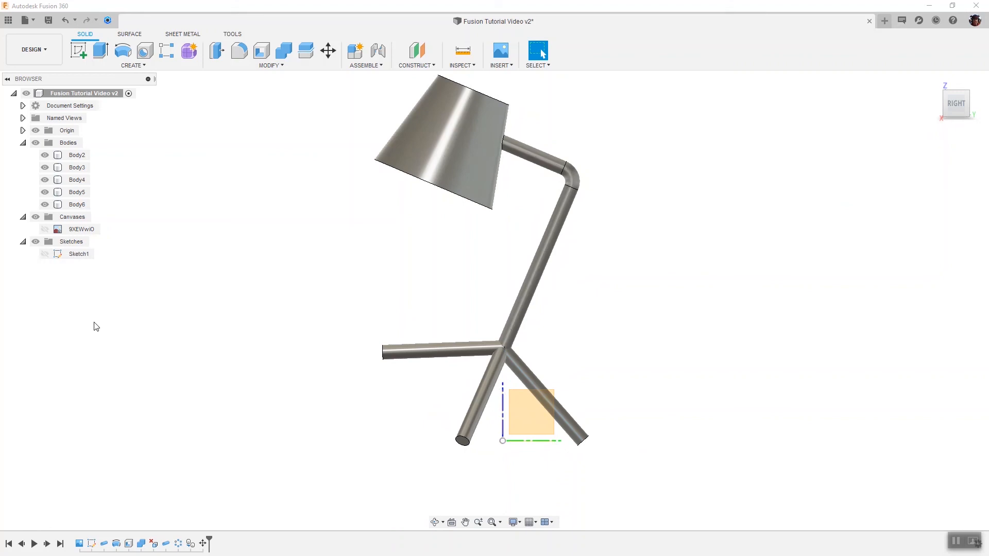
Step: Show the reference canvas again and toggle the visibility of all bodies to compare the modelled legs with the image
{"action": "left_click", "coordinate": [45, 229]}
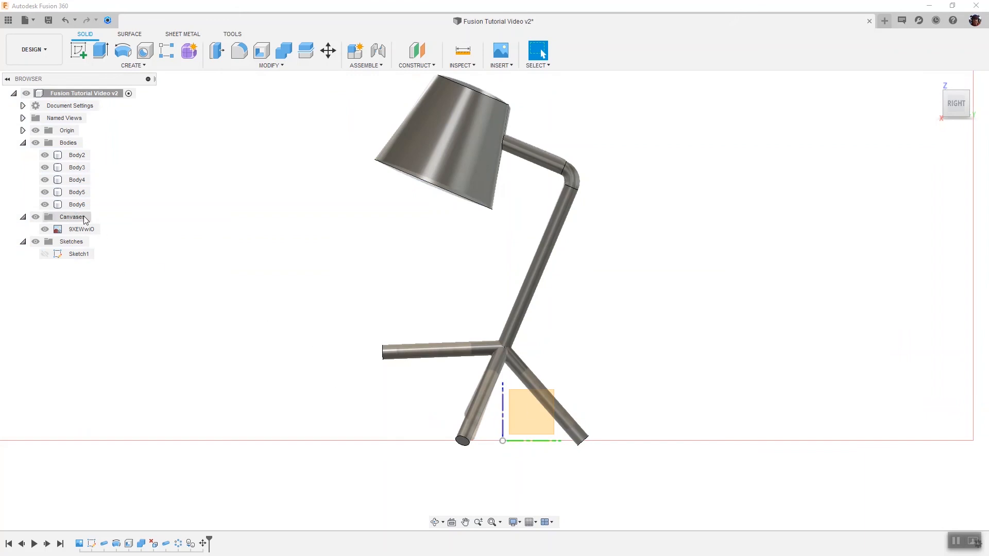
{"action": "left_click", "coordinate": [36, 143]}
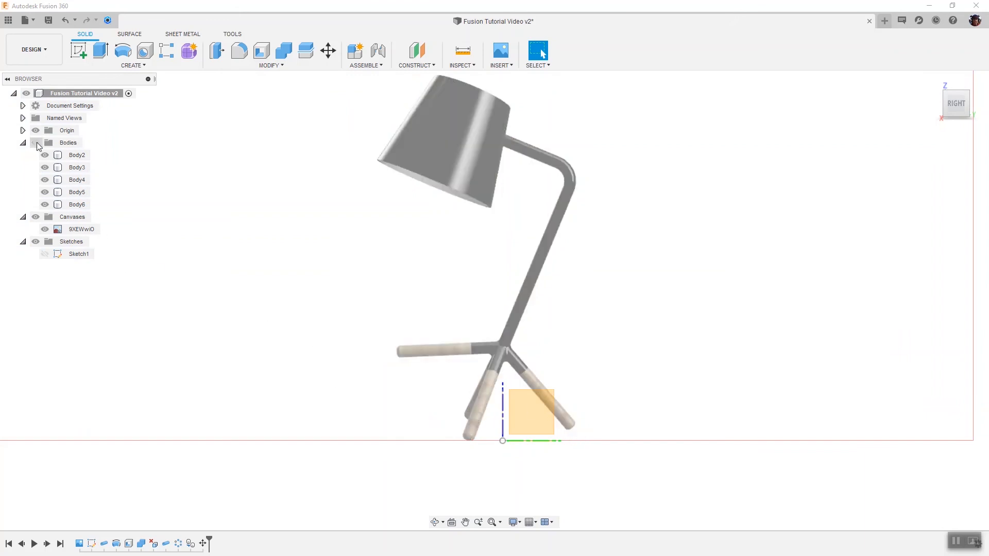
{"action": "left_click", "coordinate": [36, 143]}
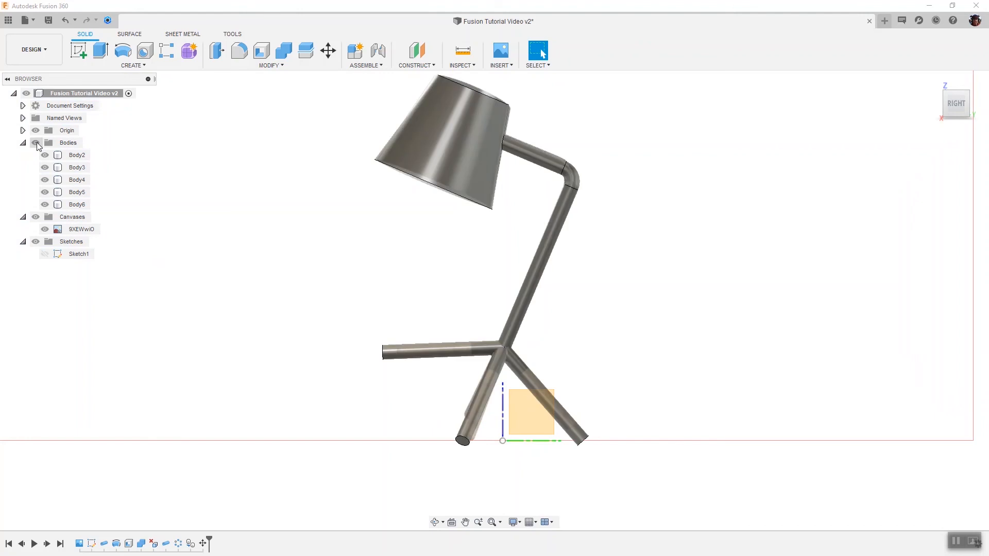
{"action": "left_click", "coordinate": [36, 143]}
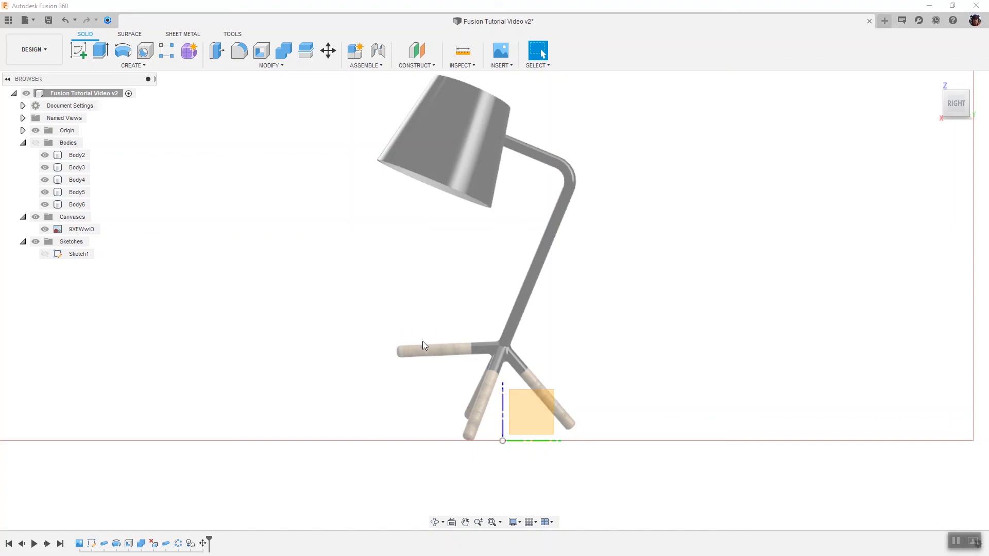
{"action": "left_click", "coordinate": [35, 143]}
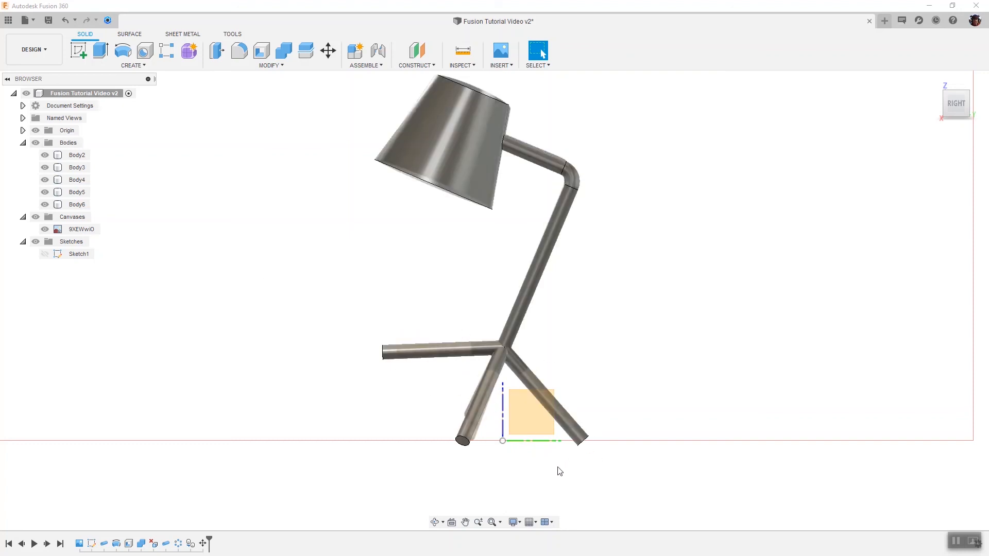
{"action": "left_click", "coordinate": [456, 350]}
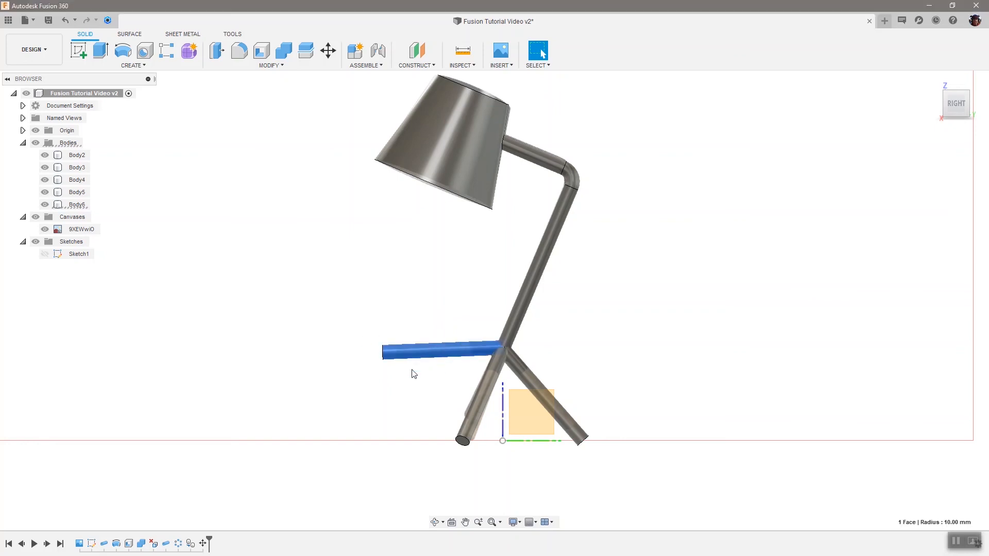
{"action": "left_click", "coordinate": [241, 376]}
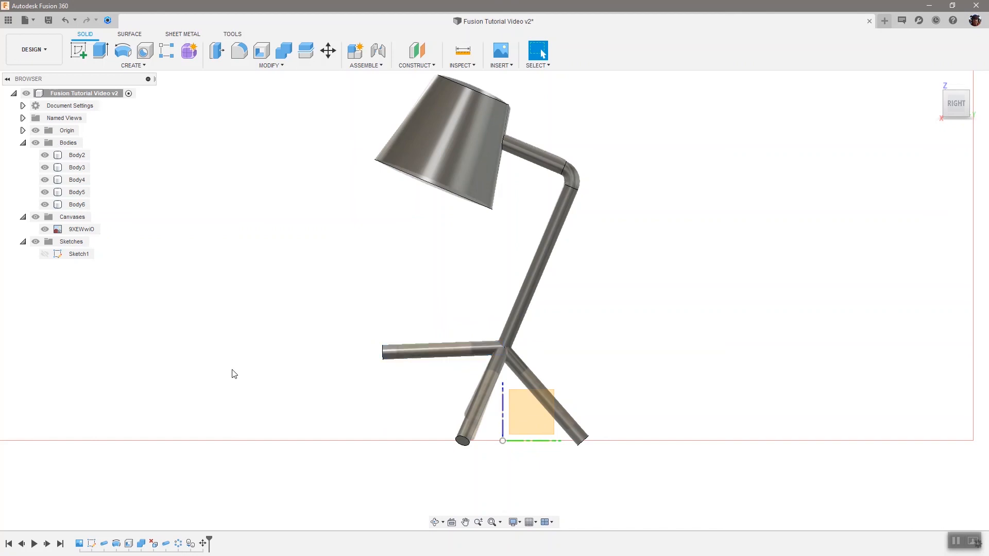